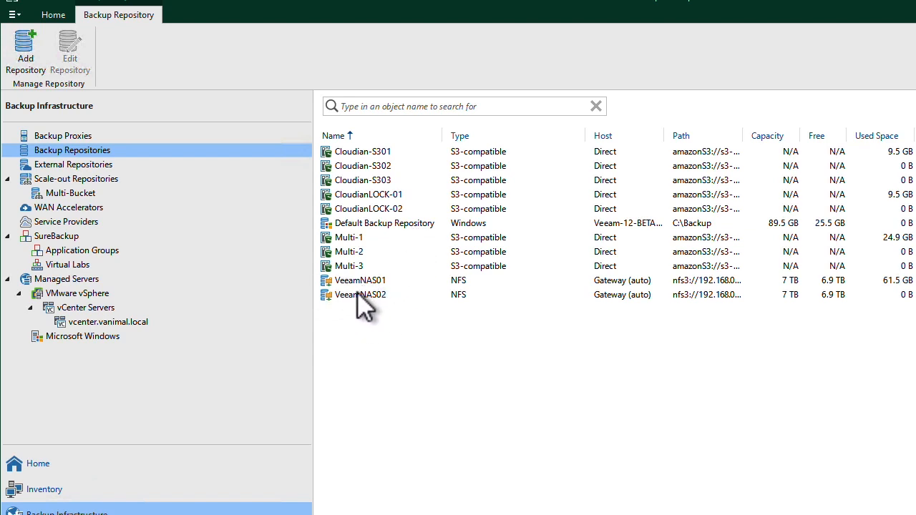
- Look over the VeeamNAS01 repository entry and the extents of the Multi-Bucket scale-out repository
left_click(453, 282)
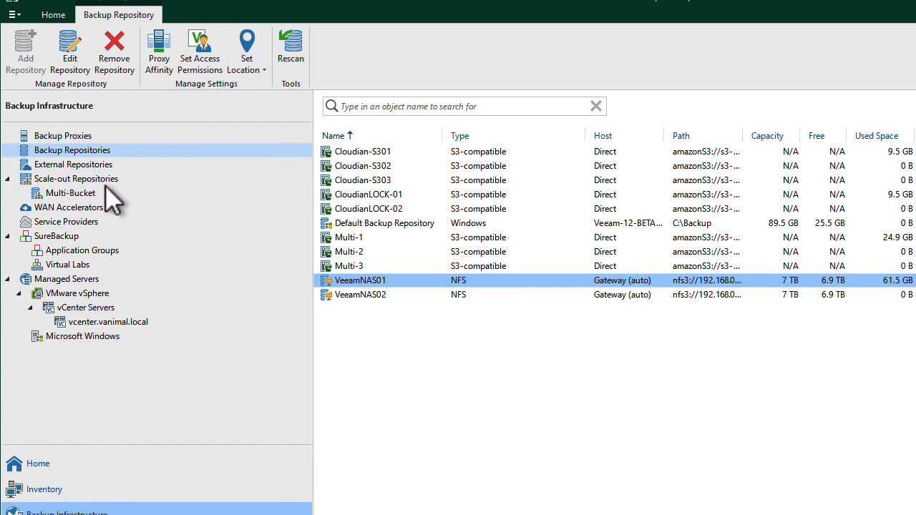
left_click(67, 192)
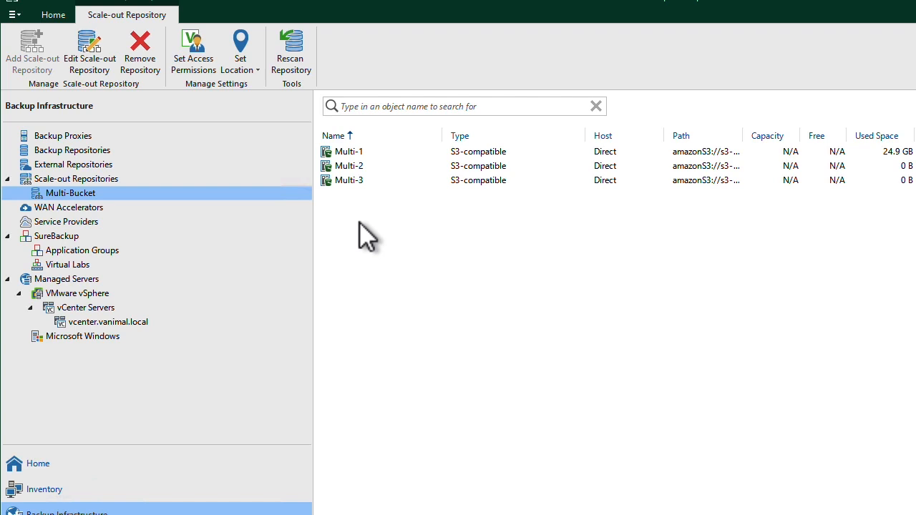
- Open the AD Controller backup job for editing and review its virtual machines, storage settings and available backup repositories
left_click(30, 472)
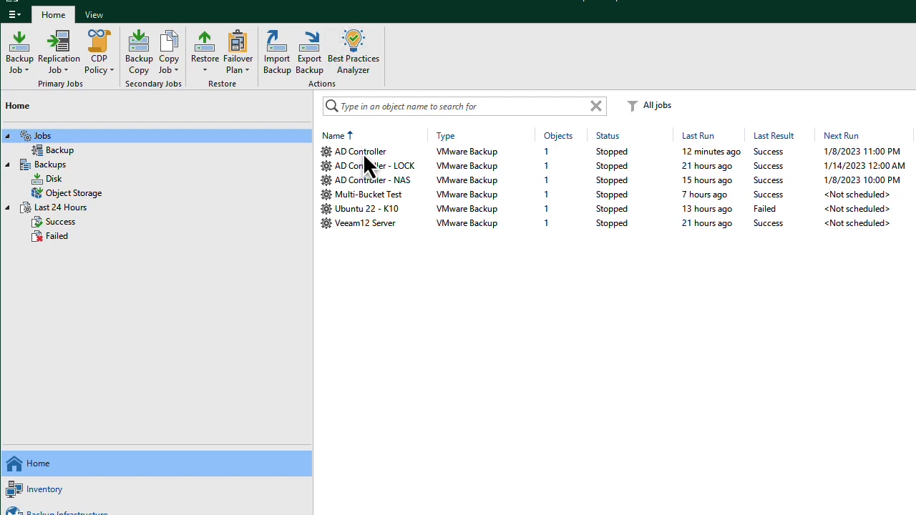
right_click(362, 151)
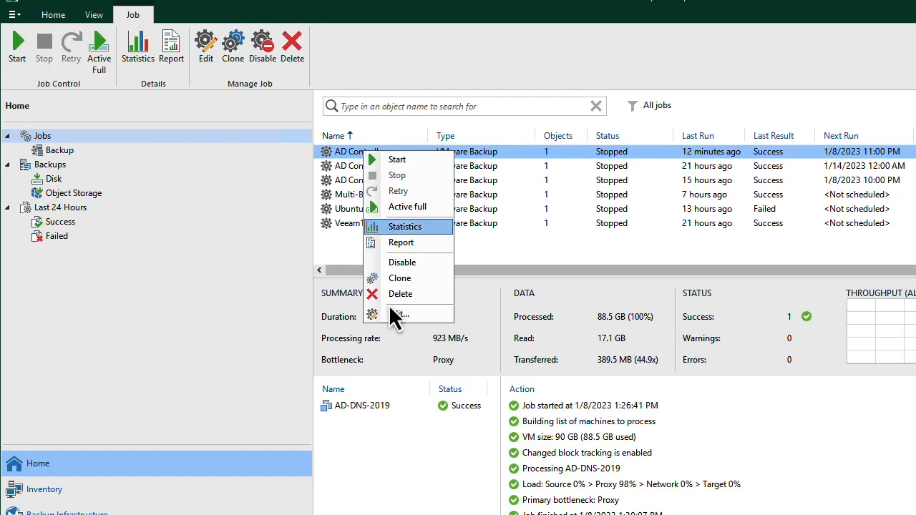
left_click(405, 317)
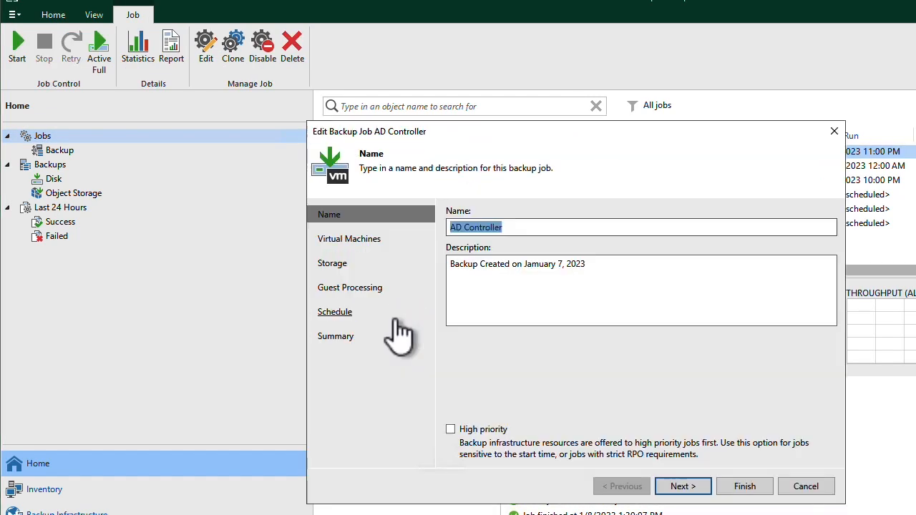
left_click_drag(607, 139, 500, 84)
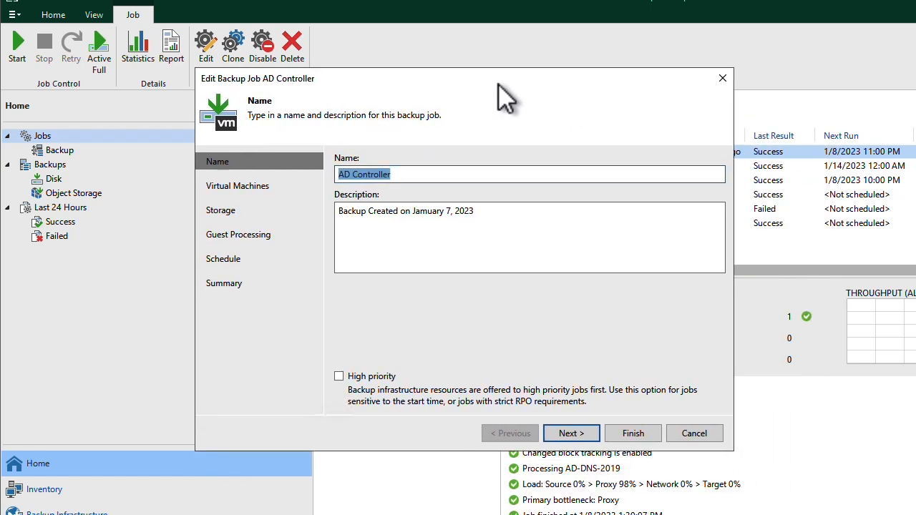
left_click(237, 186)
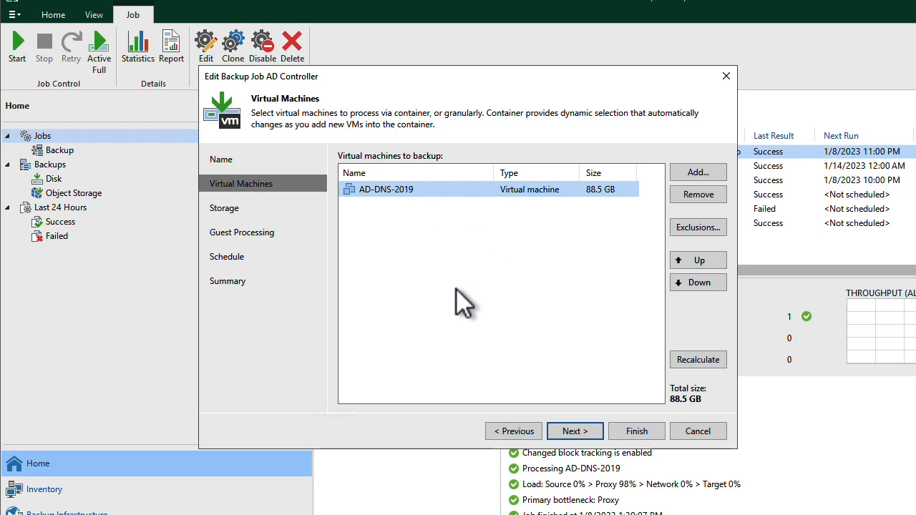
left_click(224, 208)
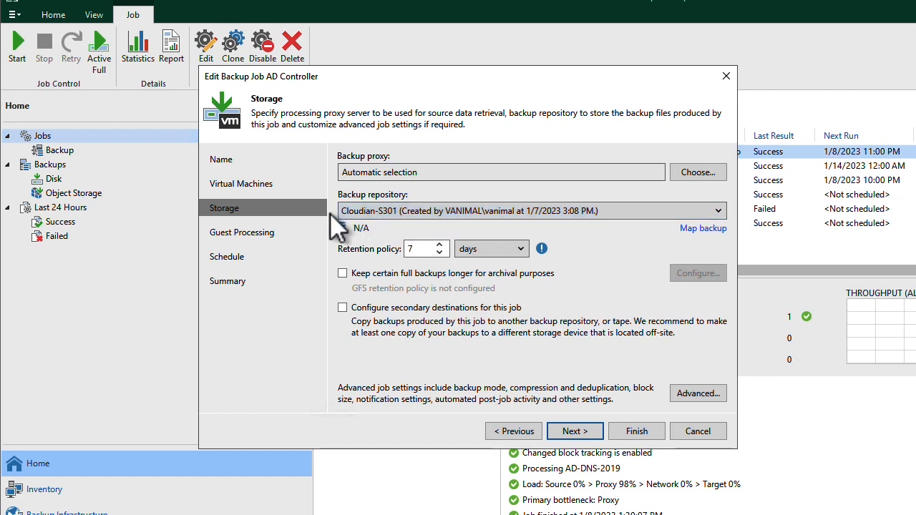
left_click(716, 213)
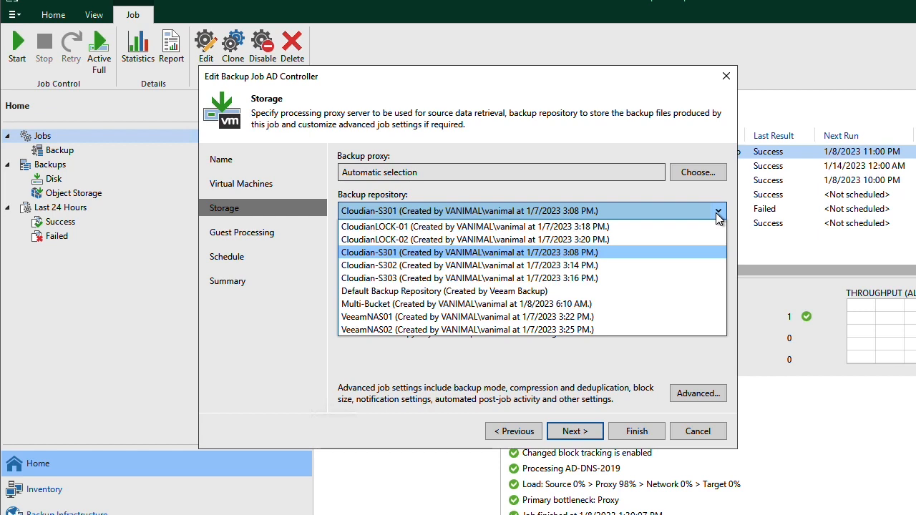
left_click(316, 174)
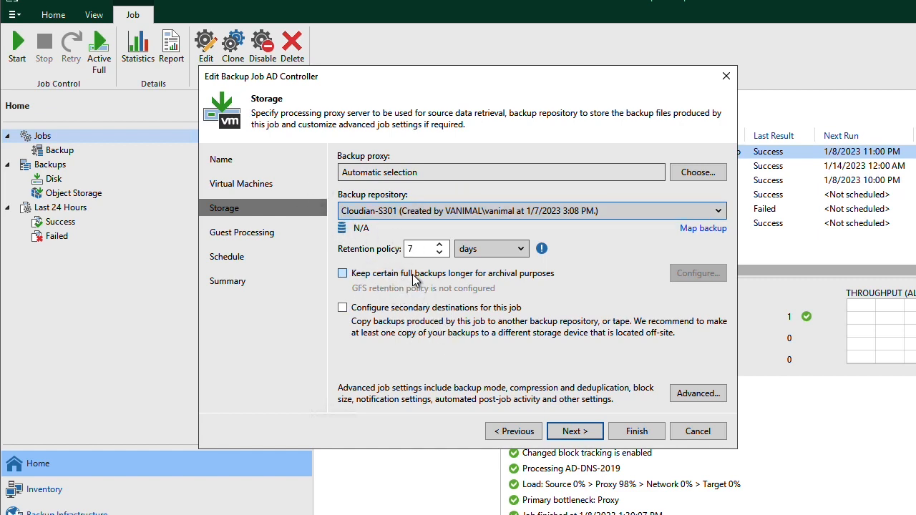
- Examine the job's advanced storage settings, including the storage optimization block sizes, and leave them without saving
left_click(702, 392)
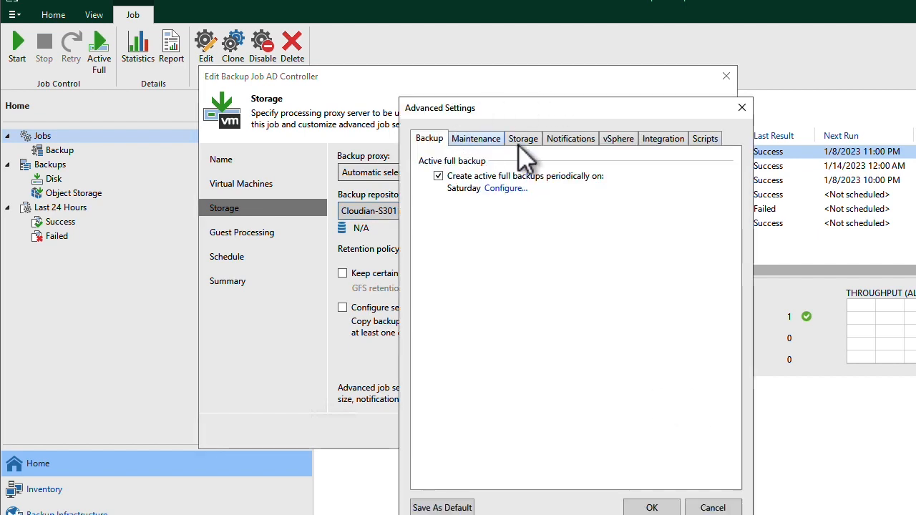
left_click(521, 144)
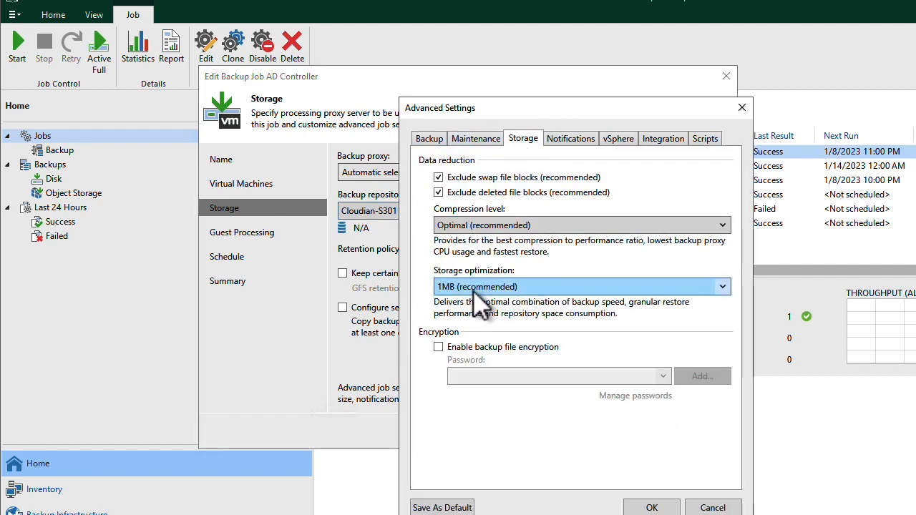
left_click(721, 288)
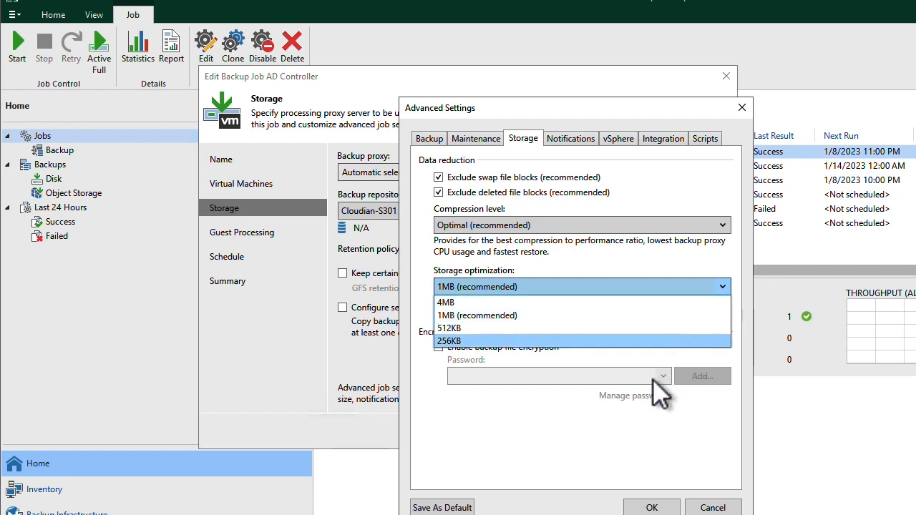
left_click(657, 457)
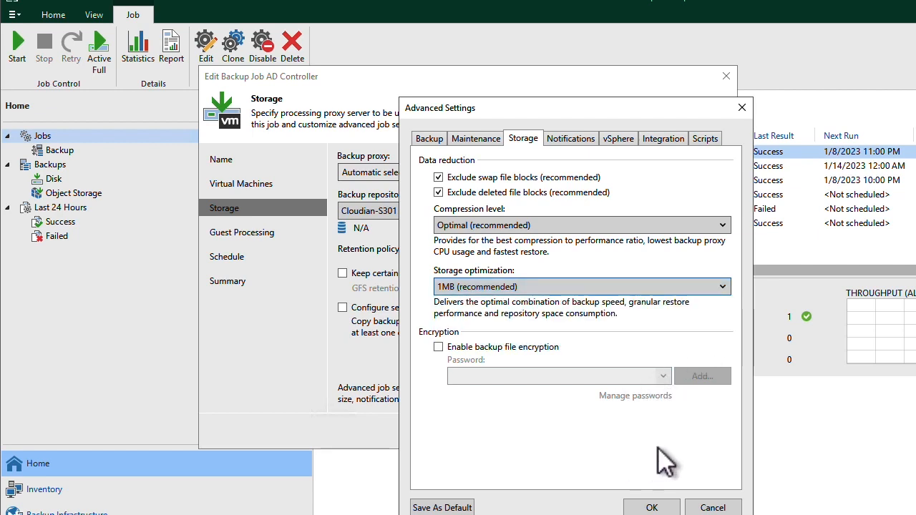
left_click(721, 510)
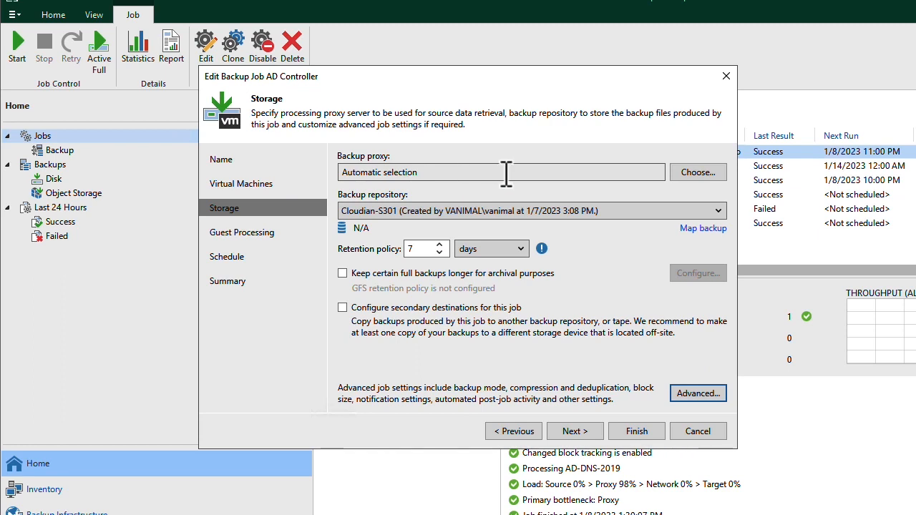
- Review the AD Controller job's backup repository, guest processing, schedule and summary, and close the job without saving
left_click(386, 210)
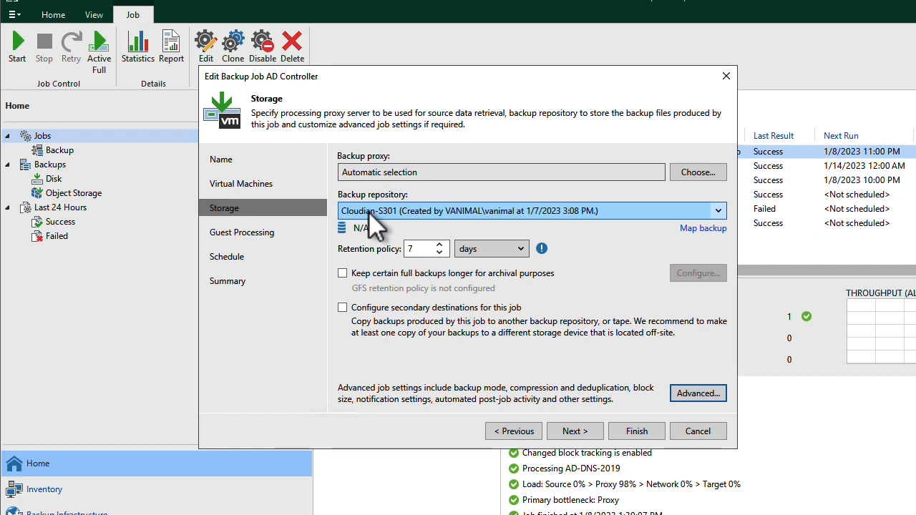
left_click(244, 233)
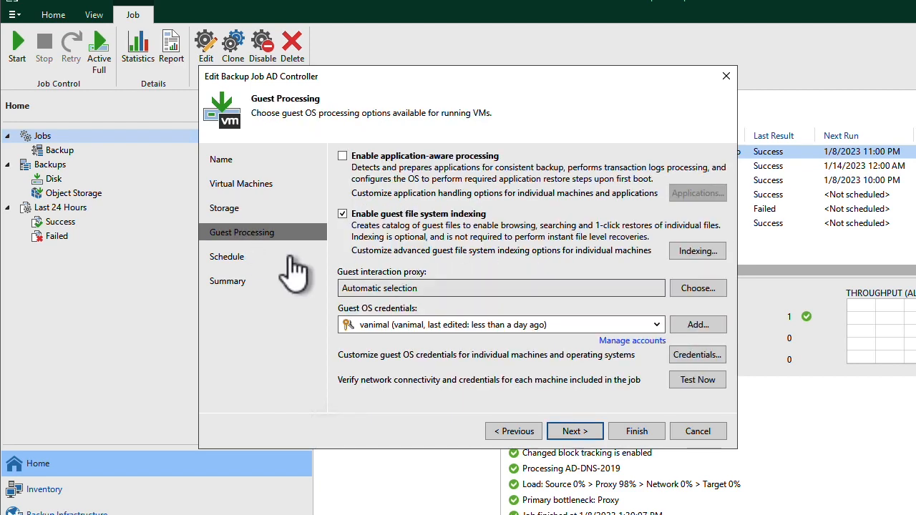
left_click(214, 255)
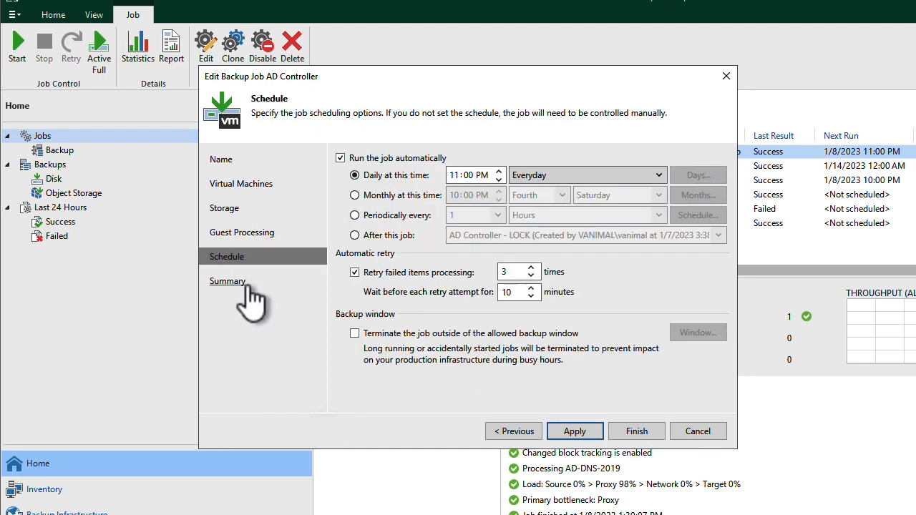
left_click(223, 281)
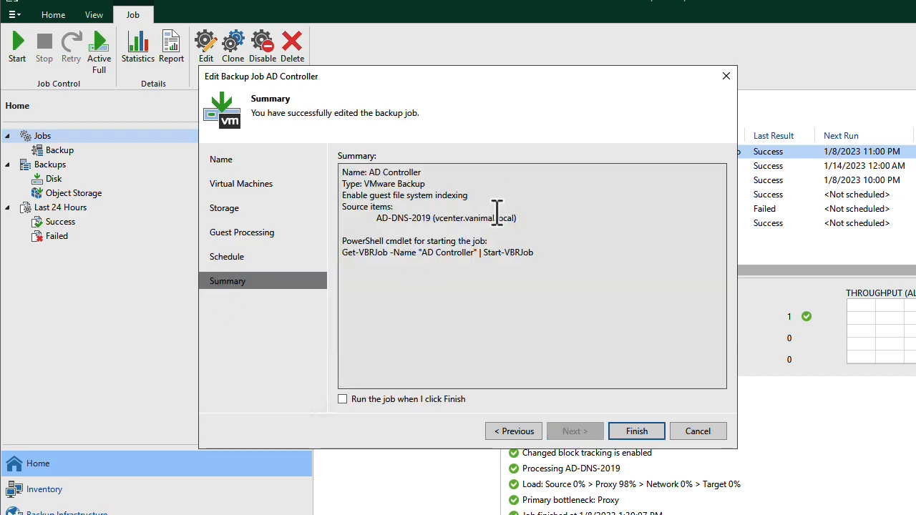
left_click(692, 429)
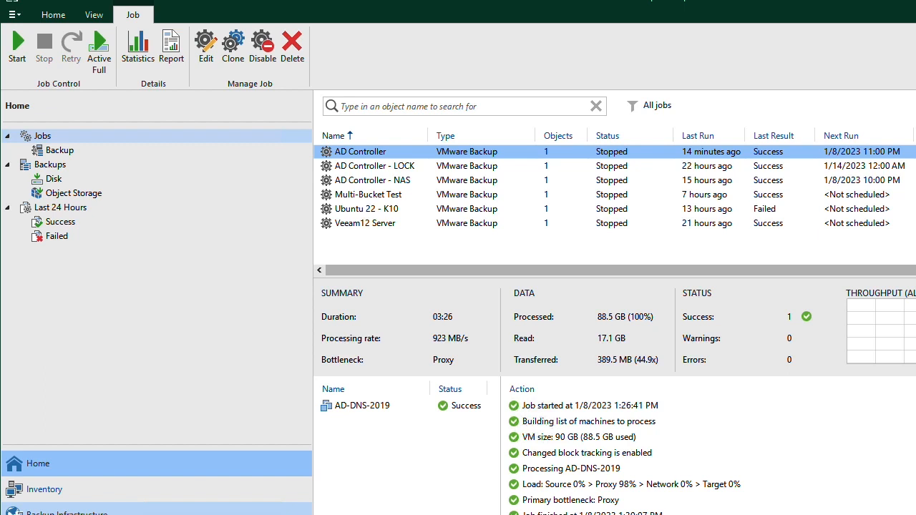
- Review the performance tier extents and capacity tier options in the Multi-Bucket scale-out repository's properties and close them without saving
left_click(66, 512)
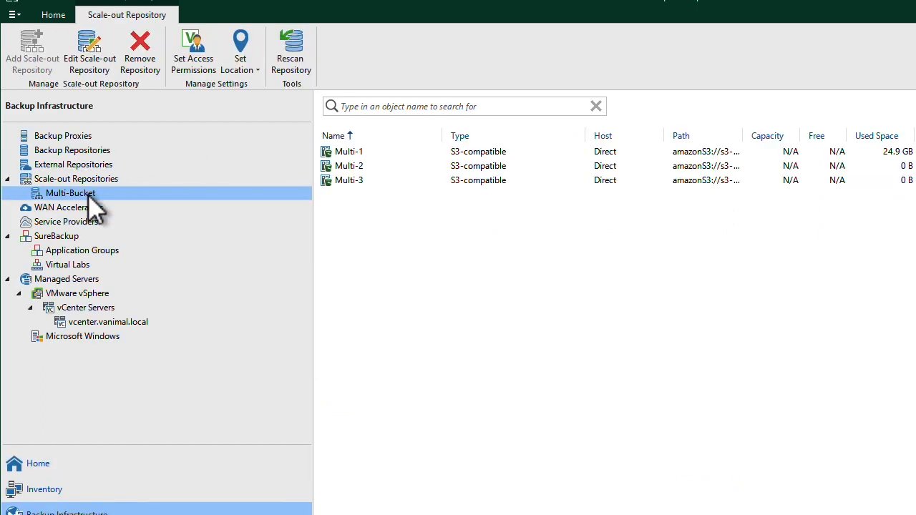
right_click(89, 195)
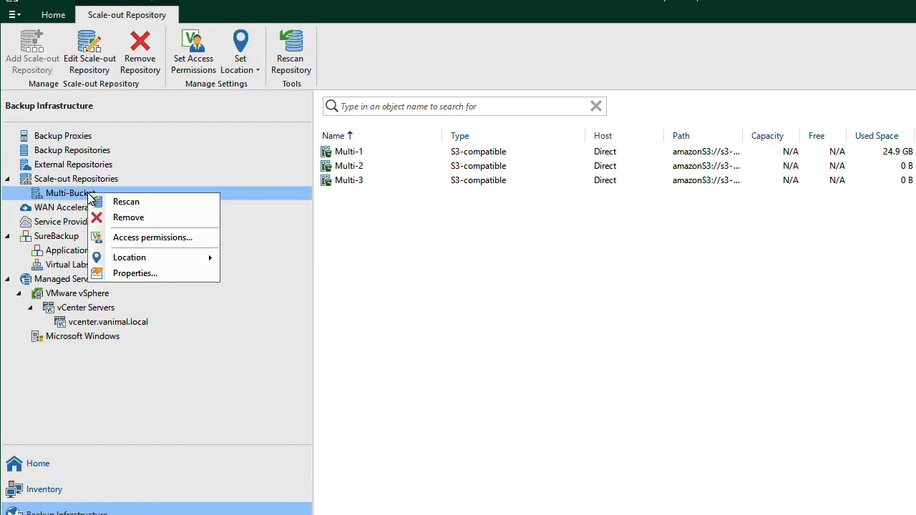
left_click(158, 273)
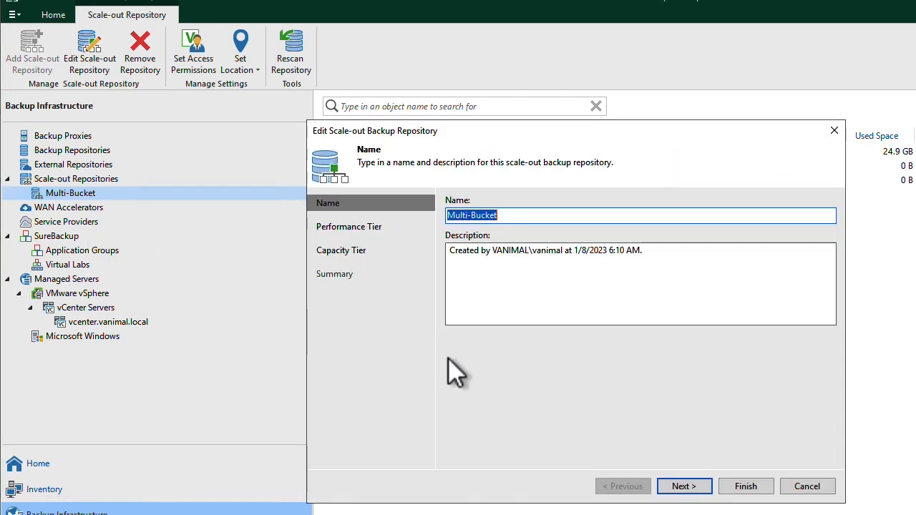
left_click(359, 227)
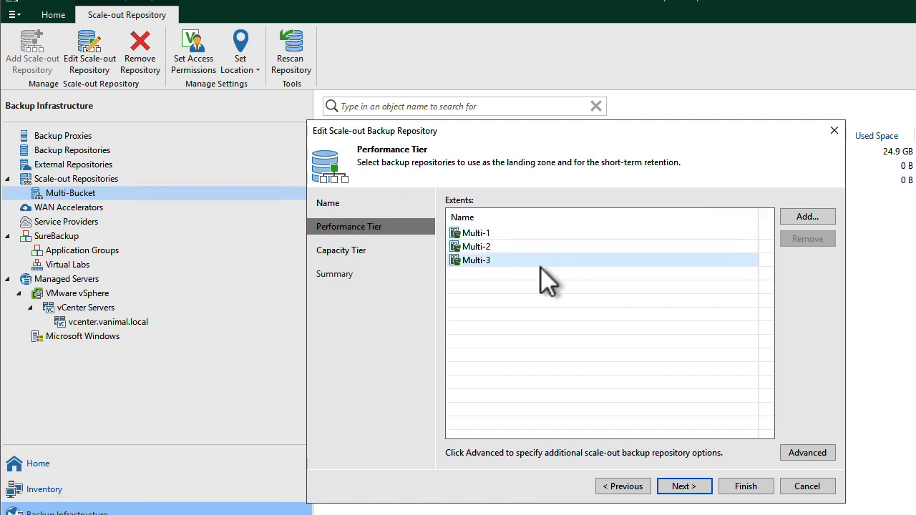
left_click(336, 252)
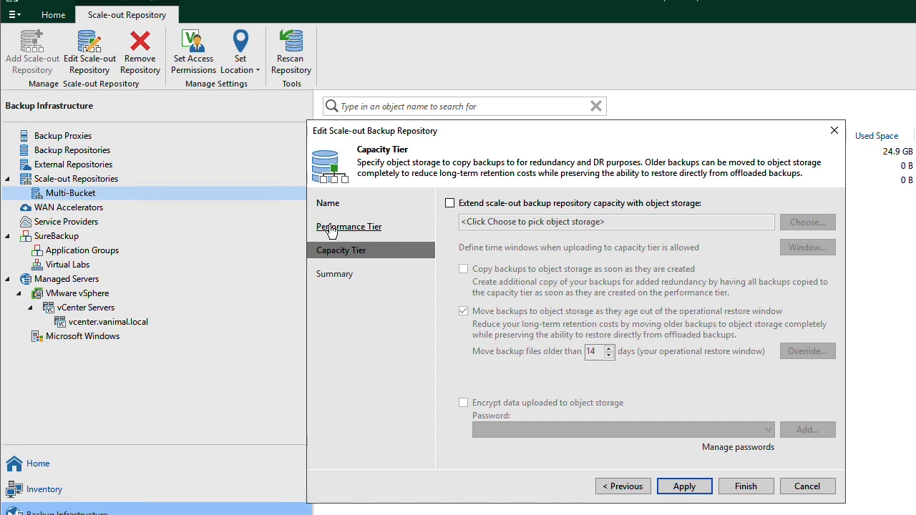
left_click(807, 489)
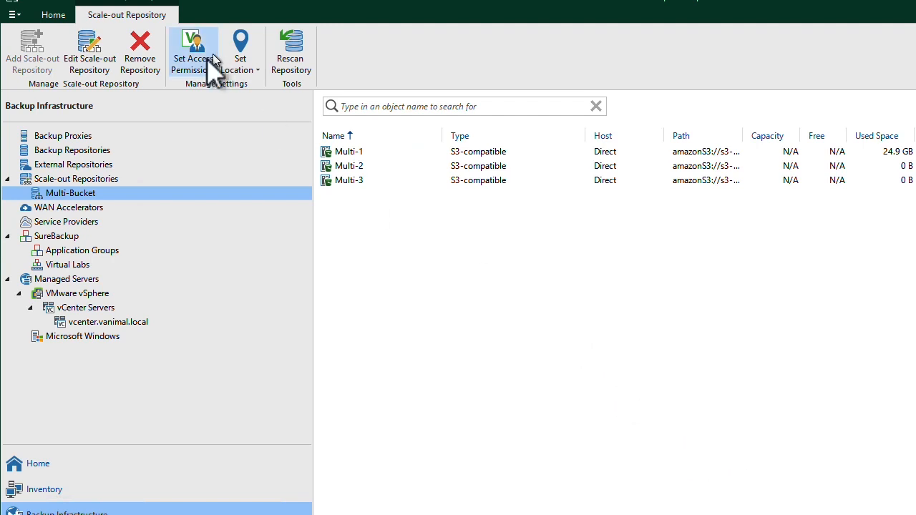
- Look through the list of backup repositories and the list of backup jobs
left_click(85, 150)
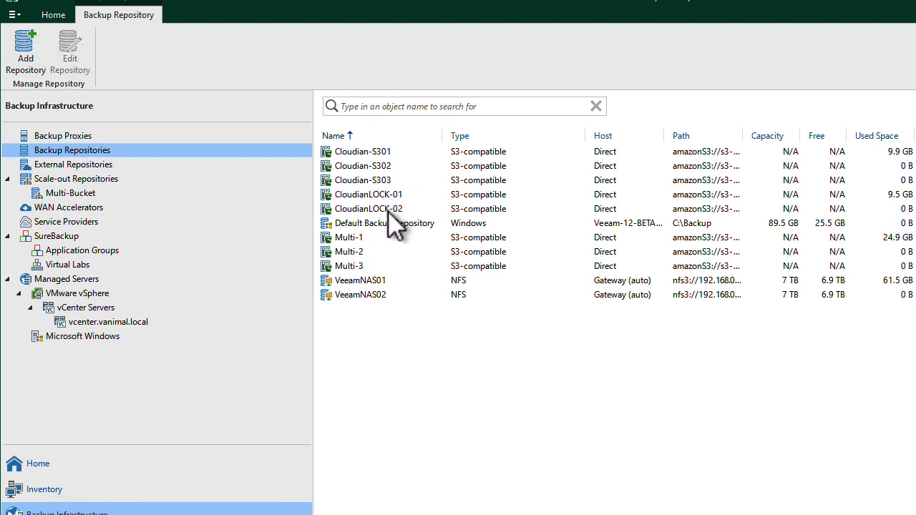
left_click(35, 469)
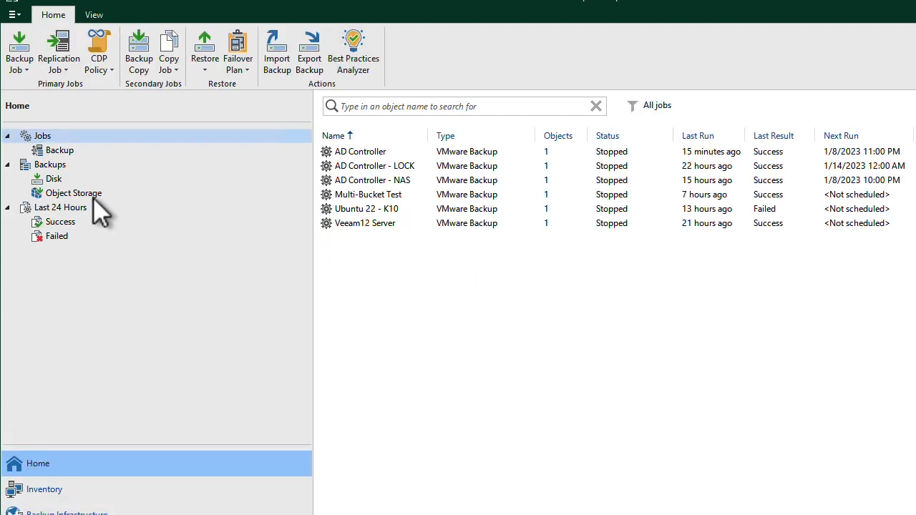
left_click(55, 152)
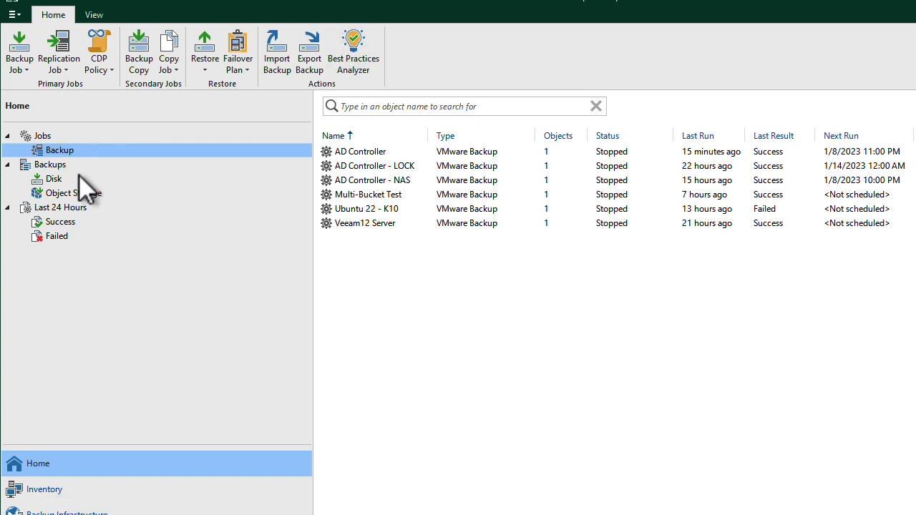
- Try to delete the AD-DNS-2019 backup of the AD Controller - LOCK job from object storage and close the removal log
left_click(68, 194)
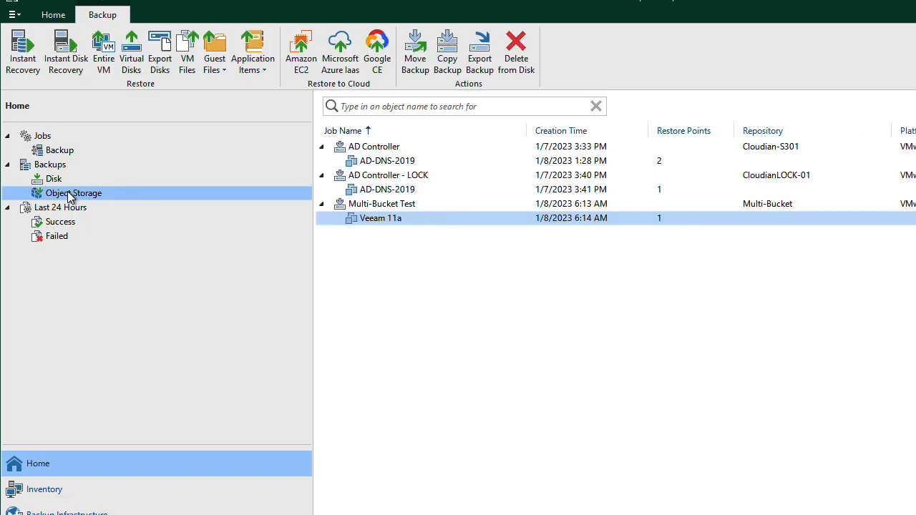
left_click(403, 192)
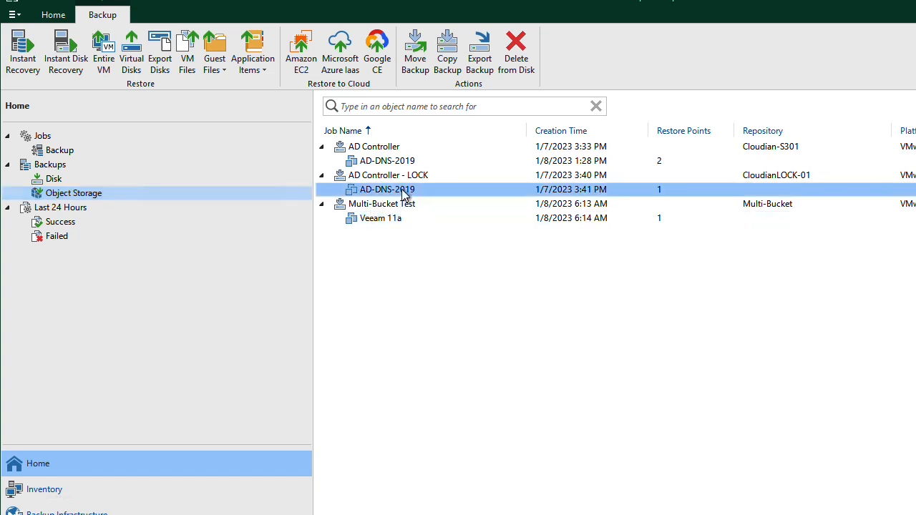
right_click(402, 192)
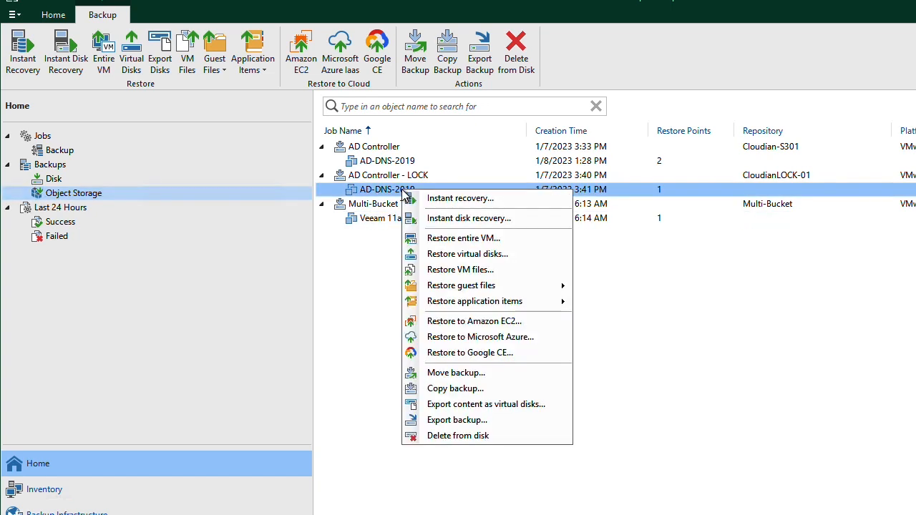
left_click(460, 435)
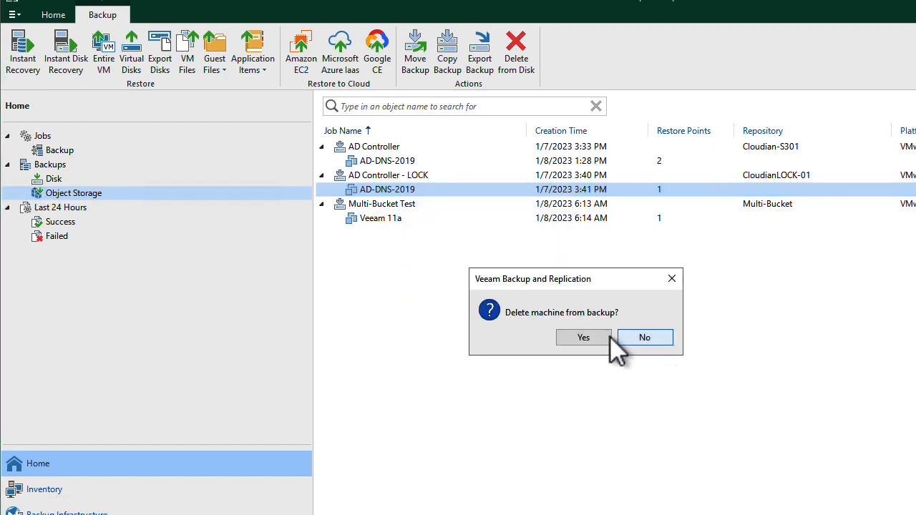
left_click(586, 337)
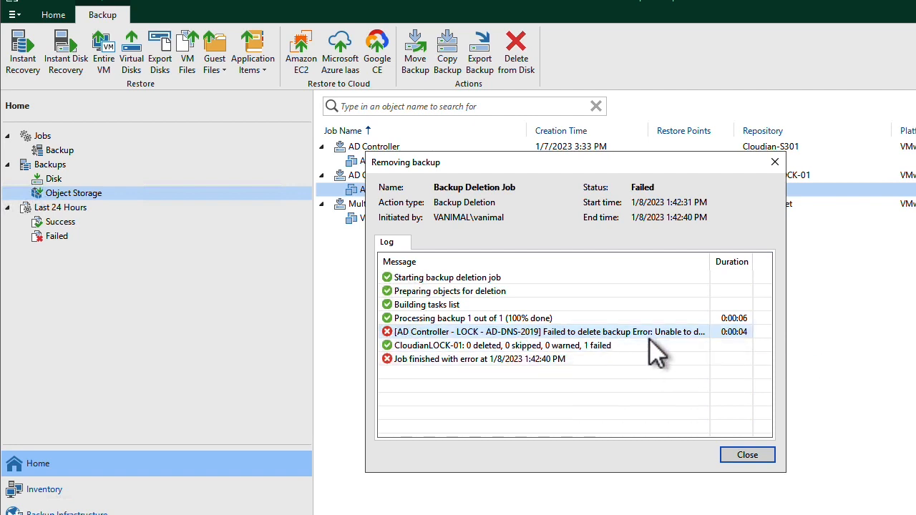
left_click(742, 456)
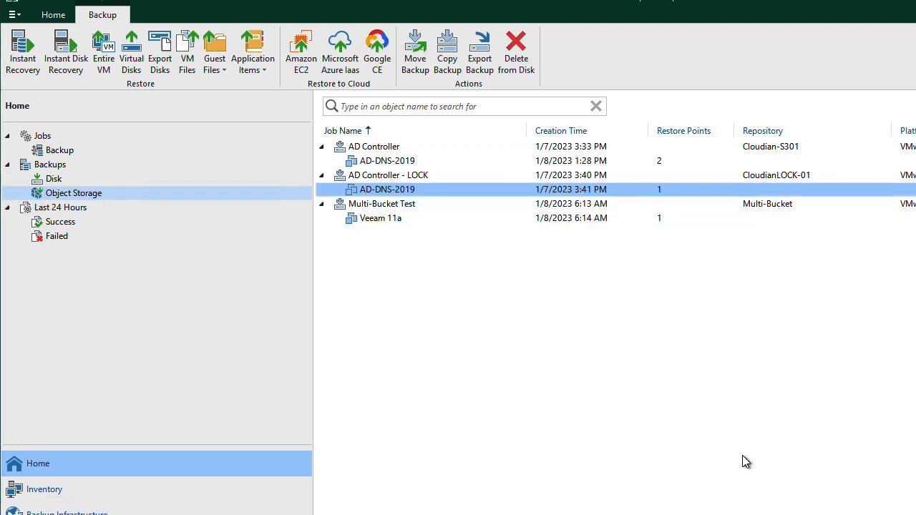